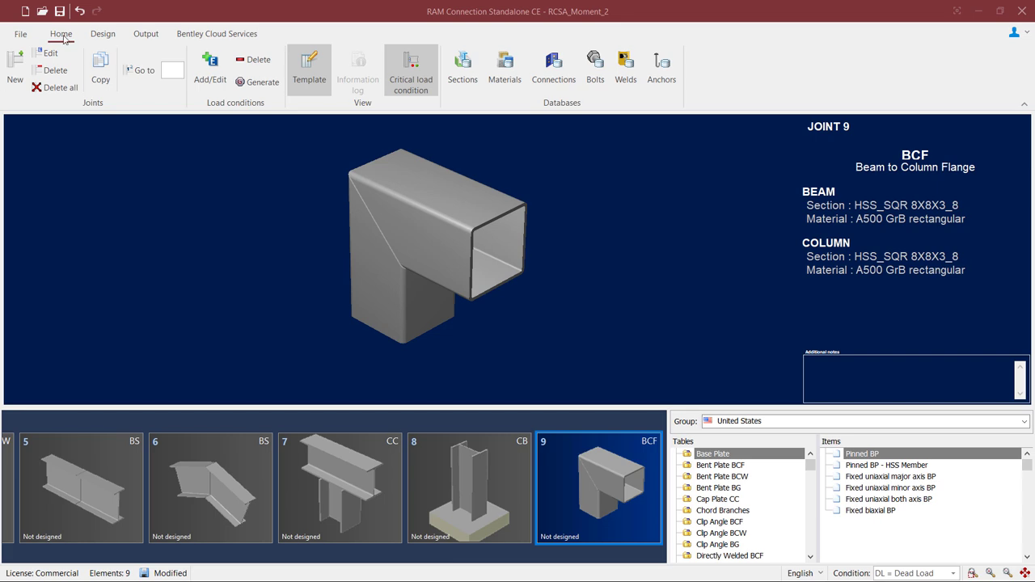
- Compare the tubular mitred knee joint types, then leave joint 9 as the BCF knee without changes
{"action": "left_click", "coordinate": [16, 71]}
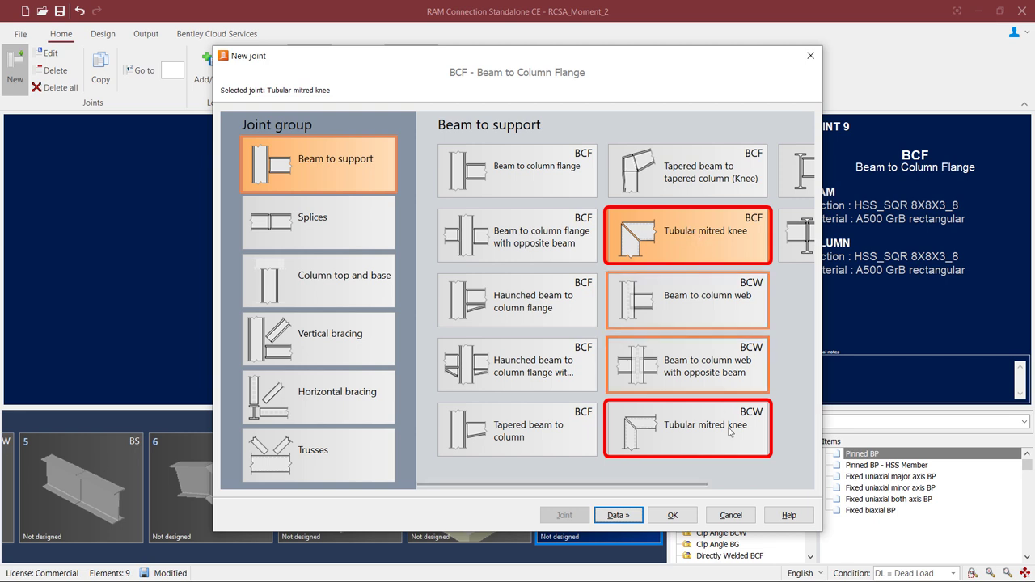
{"action": "left_click", "coordinate": [714, 516]}
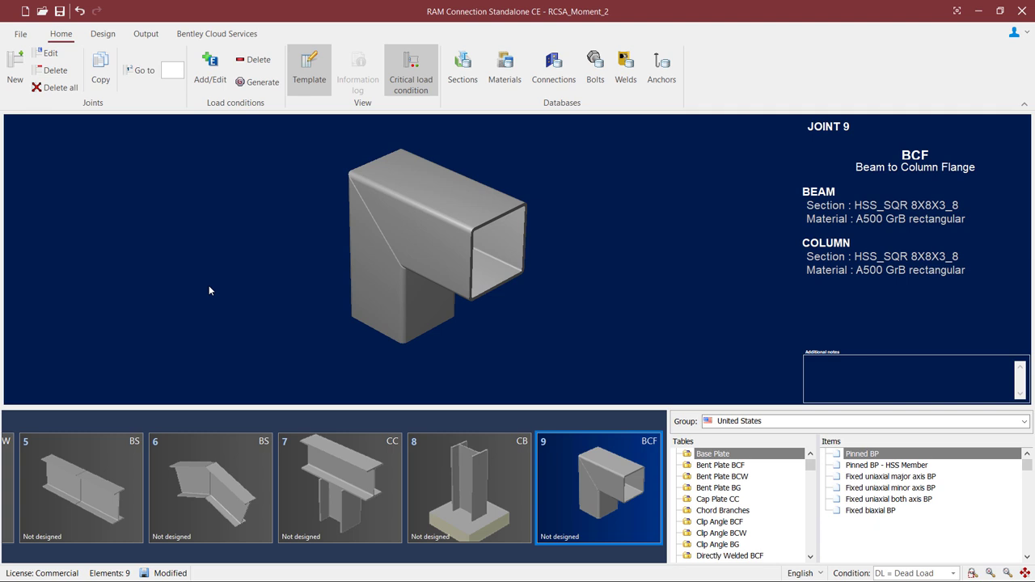
- Assign the combined shear-and-moment connection MKHSS_AISC_BCF_PL_5x2_1/2x1/4 to joint 9
{"action": "left_click", "coordinate": [104, 33]}
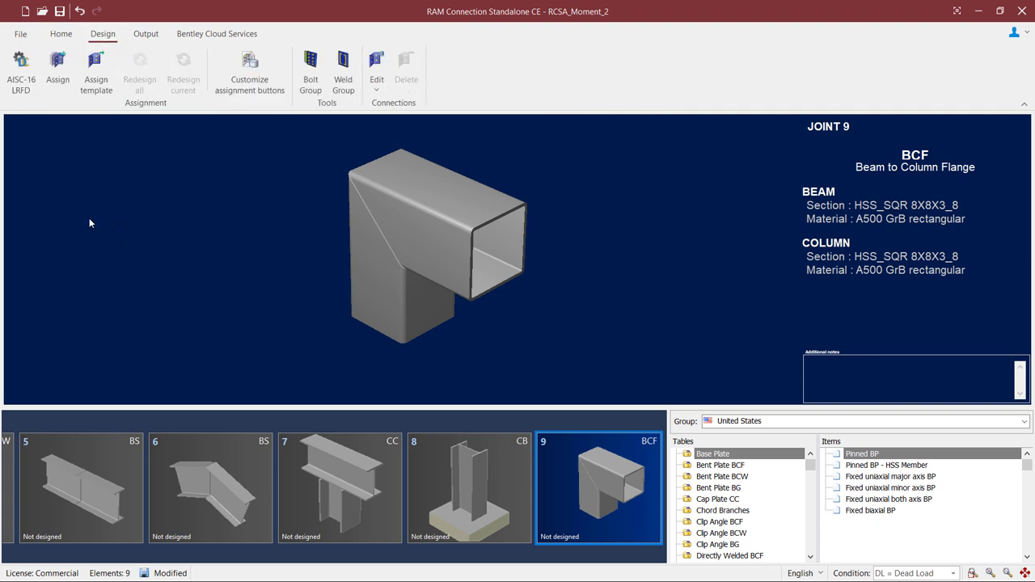
{"action": "left_click", "coordinate": [58, 85]}
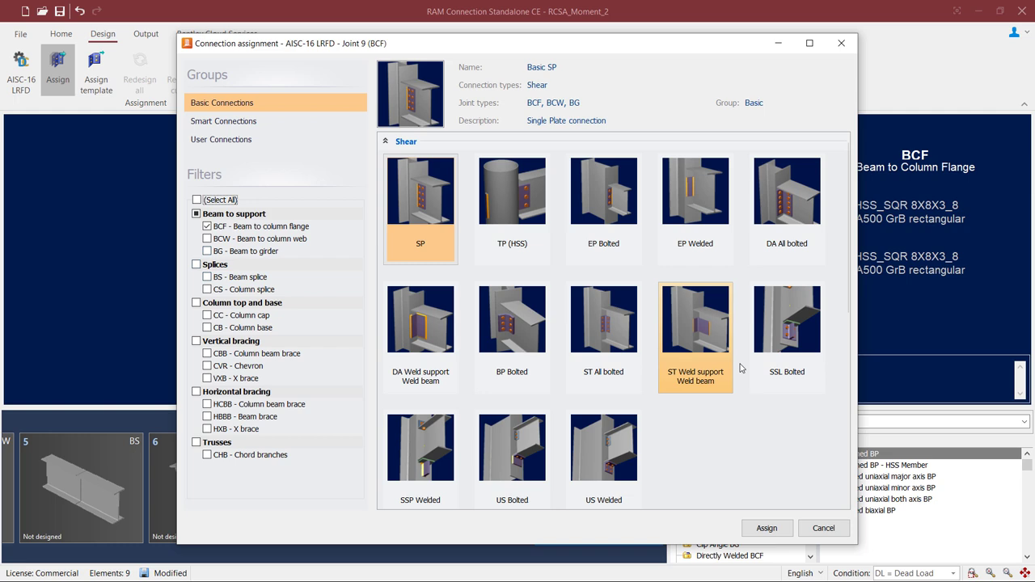
{"action": "scroll", "coordinate": [740, 401], "scroll_direction": "down", "scroll_amount": 5}
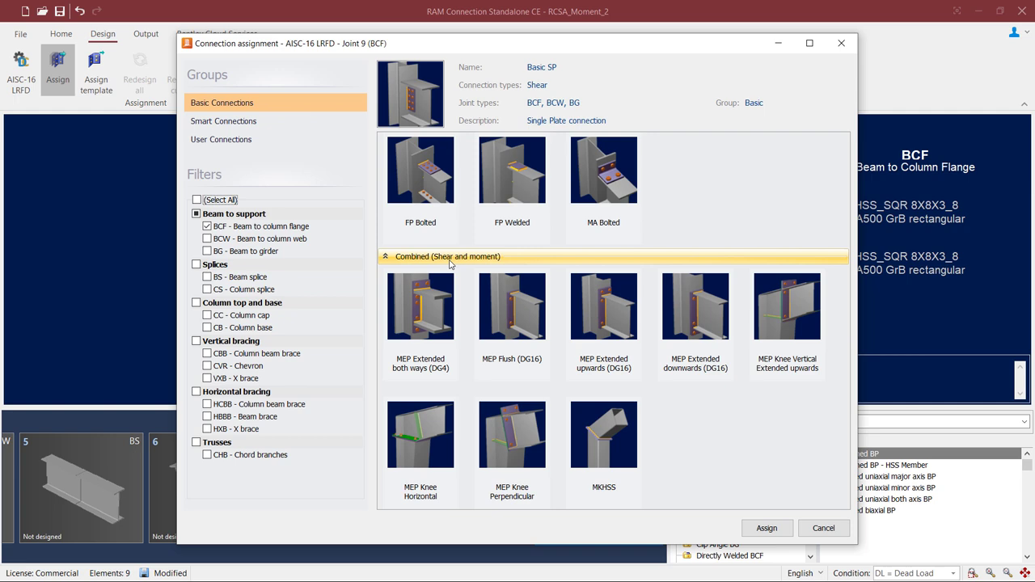
{"action": "left_click", "coordinate": [610, 443]}
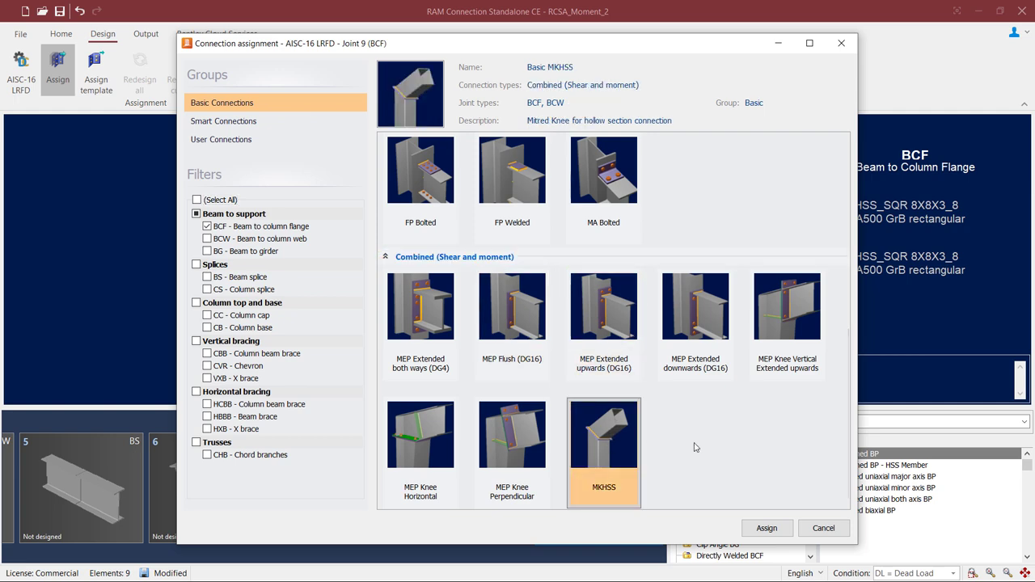
{"action": "left_click", "coordinate": [758, 531]}
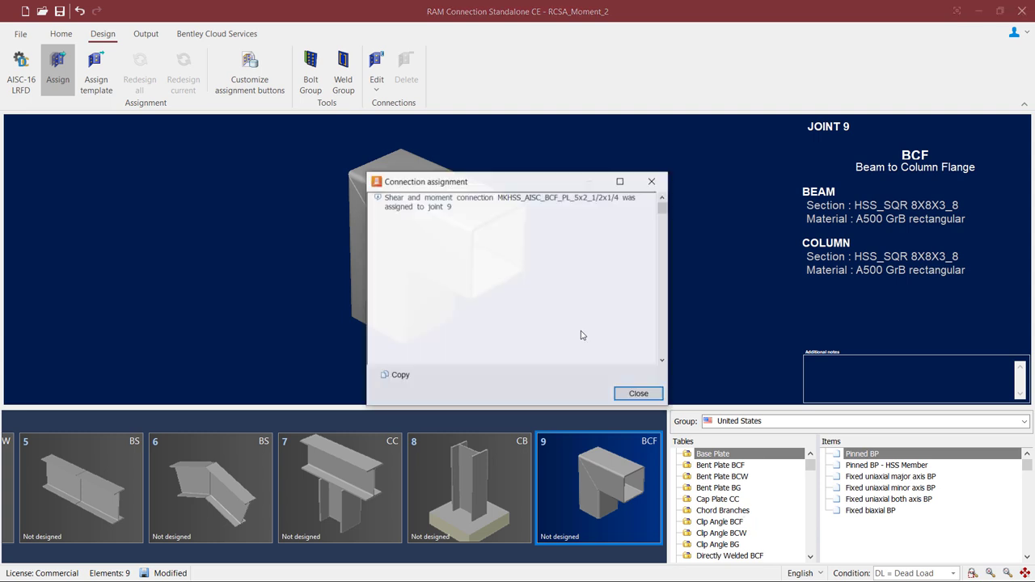
- Dismiss the assignment message so joint 9 shows its MKHSS connection at ratio 0.62
{"action": "left_click", "coordinate": [639, 394]}
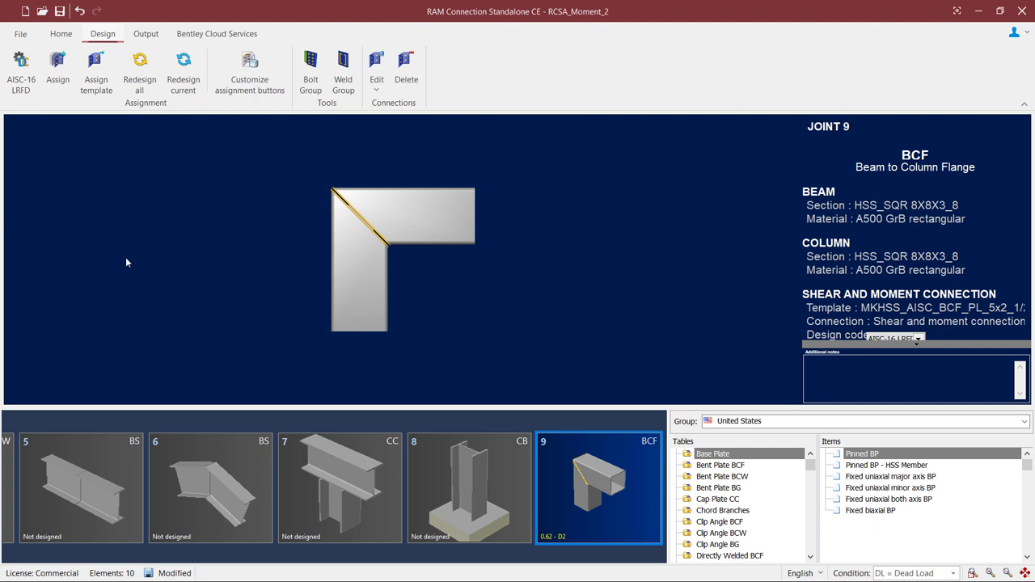
{"action": "left_click", "coordinate": [377, 88]}
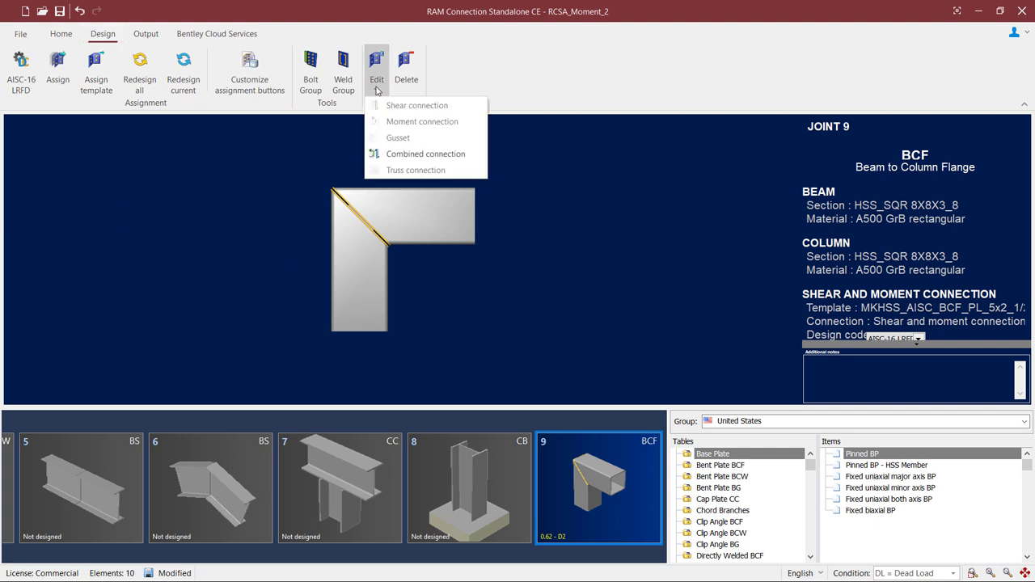
- Edit joint 9's combined connection and view the 5 x 2.5 x 0.375 in stiffening plate obliquely
{"action": "left_click", "coordinate": [415, 155]}
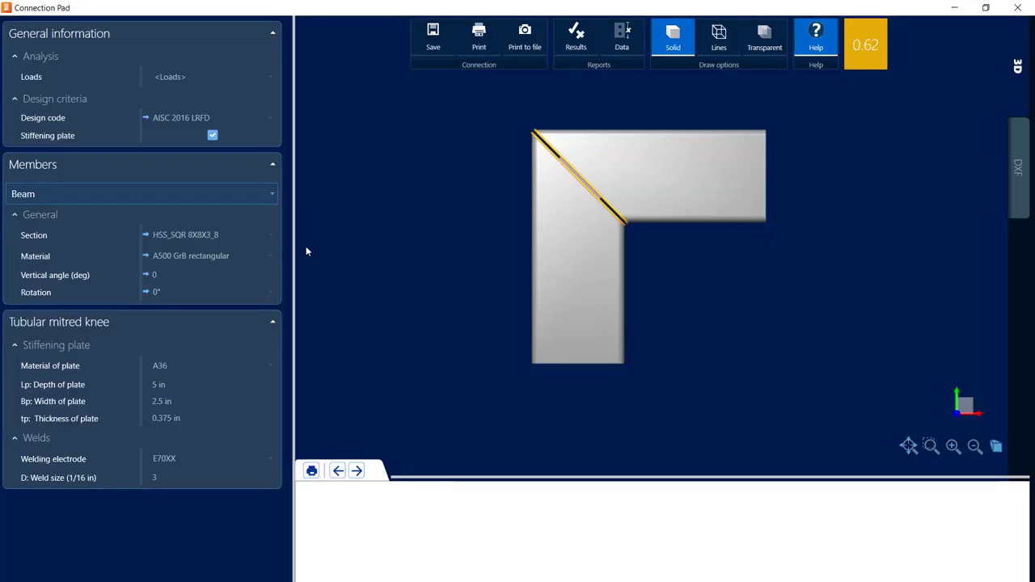
{"action": "right_click_drag", "start_coordinate": [666, 272], "coordinate": [627, 306]}
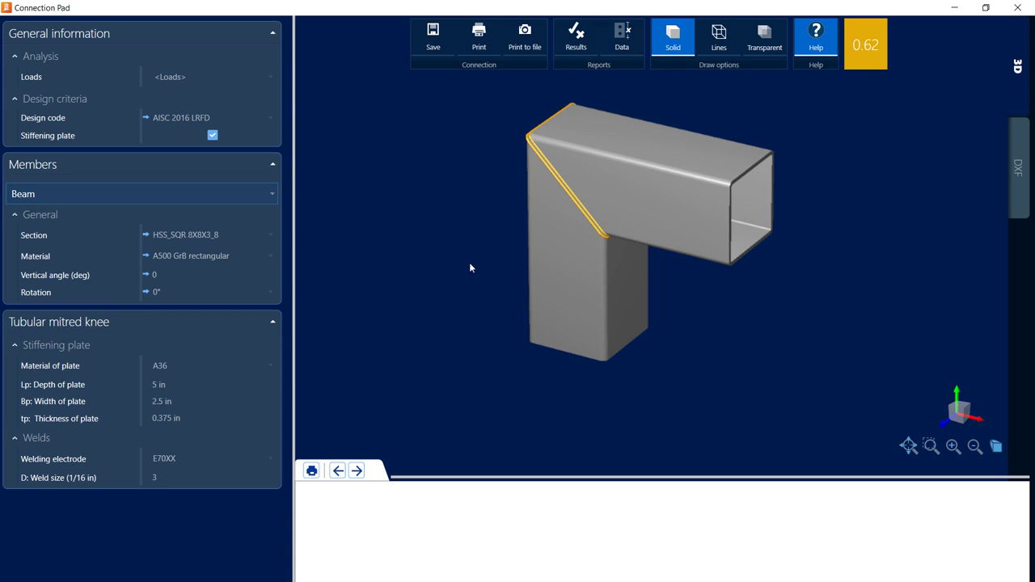
- Review the results report's design check, with the beam weld governing at 0.62, then close it
{"action": "left_click", "coordinate": [575, 42]}
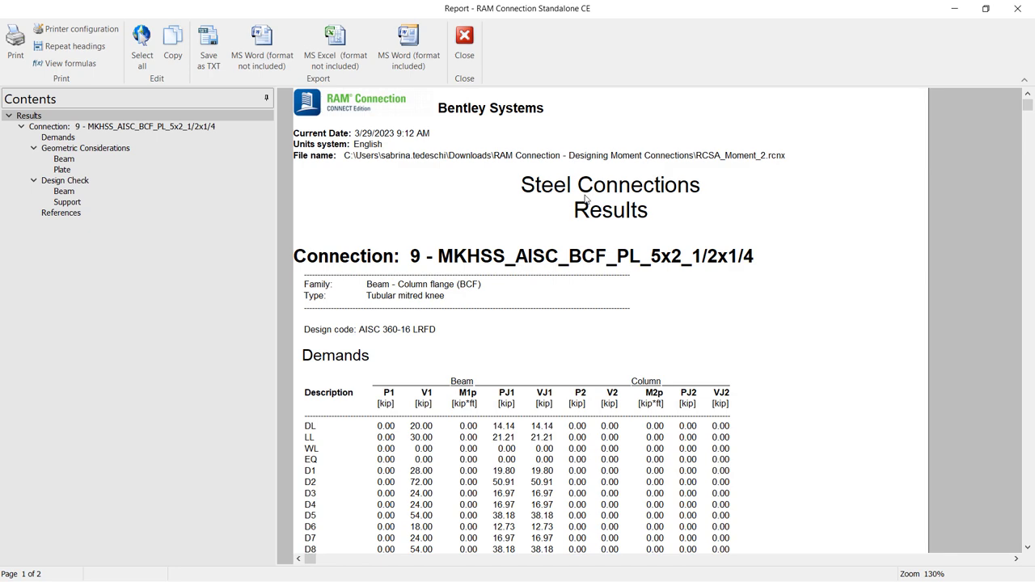
{"action": "scroll", "coordinate": [530, 280], "scroll_direction": "down", "scroll_amount": 5}
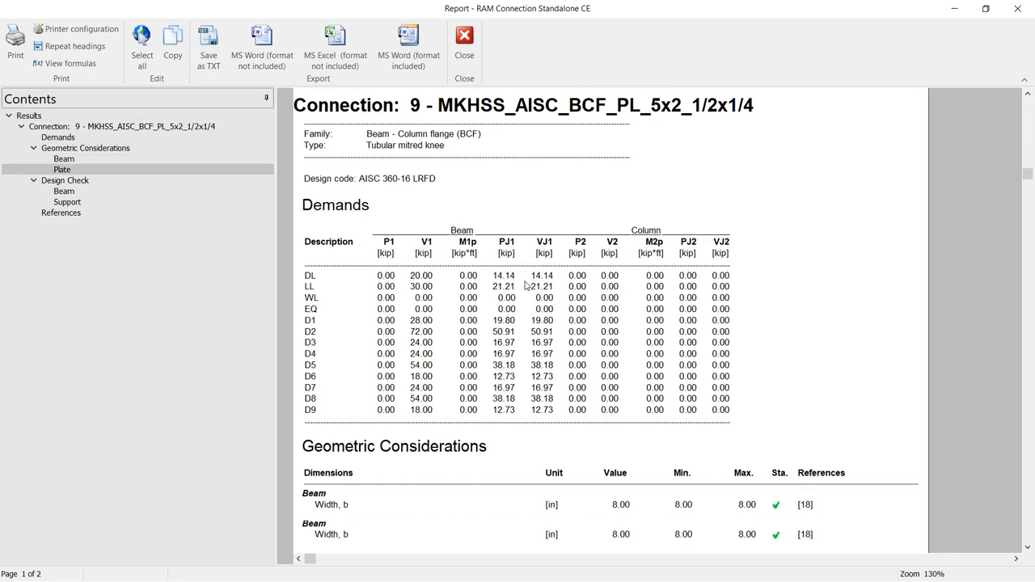
{"action": "scroll", "coordinate": [522, 293], "scroll_direction": "down", "scroll_amount": 1}
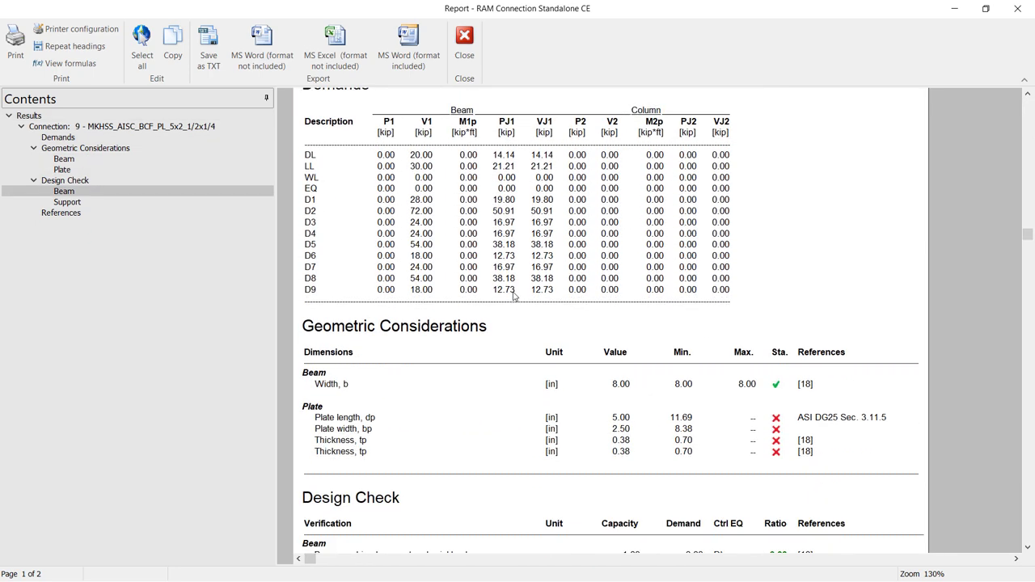
{"action": "scroll", "coordinate": [445, 342], "scroll_direction": "down", "scroll_amount": 2}
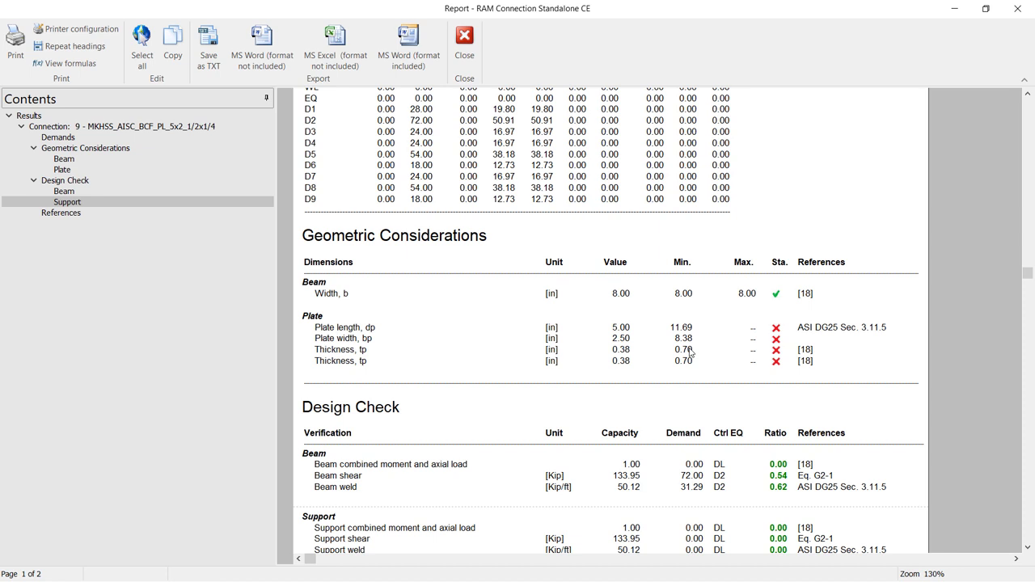
{"action": "scroll", "coordinate": [682, 364], "scroll_direction": "down", "scroll_amount": 2}
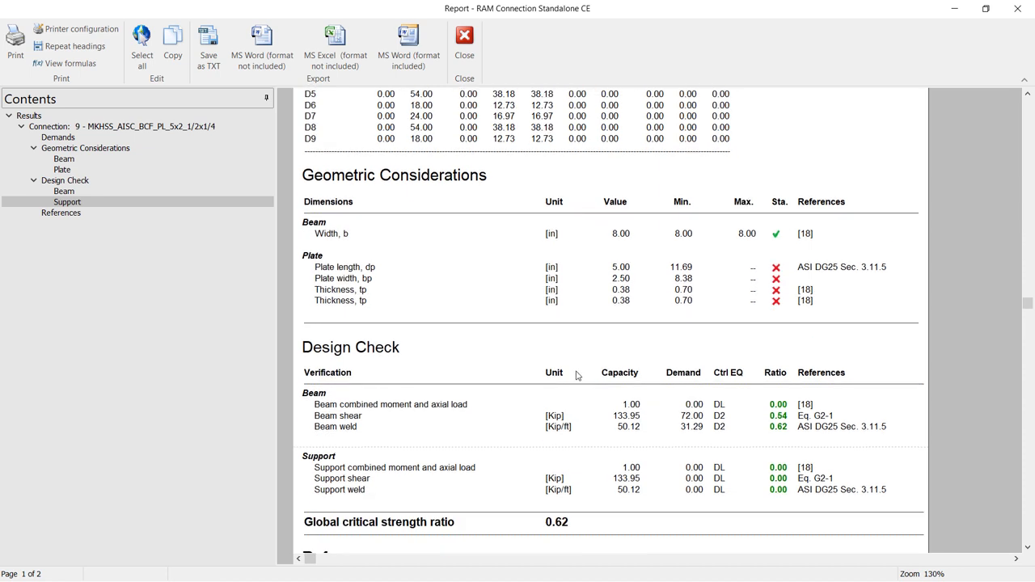
{"action": "scroll", "coordinate": [744, 507], "scroll_direction": "down", "scroll_amount": 2}
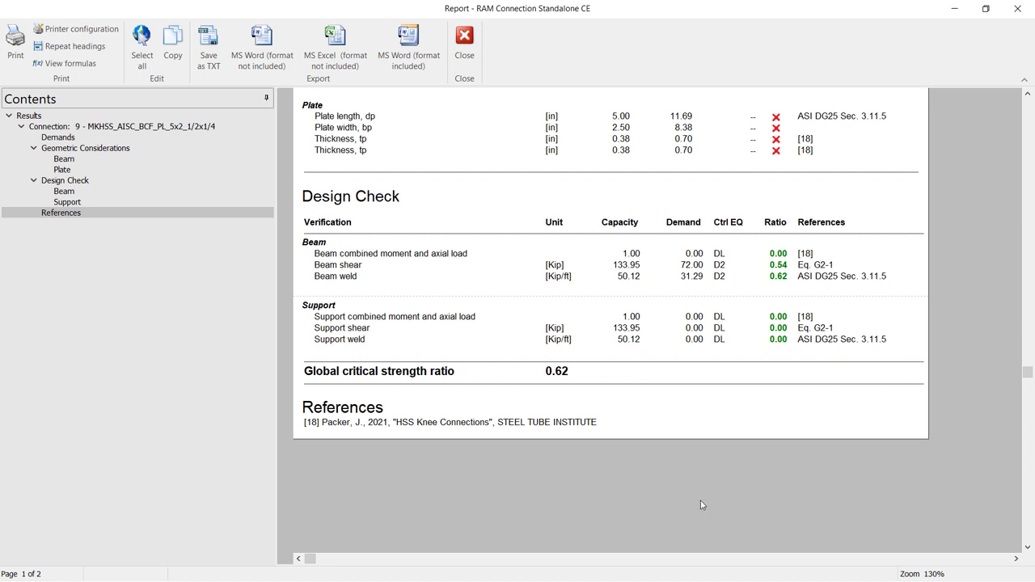
{"action": "left_click", "coordinate": [465, 50]}
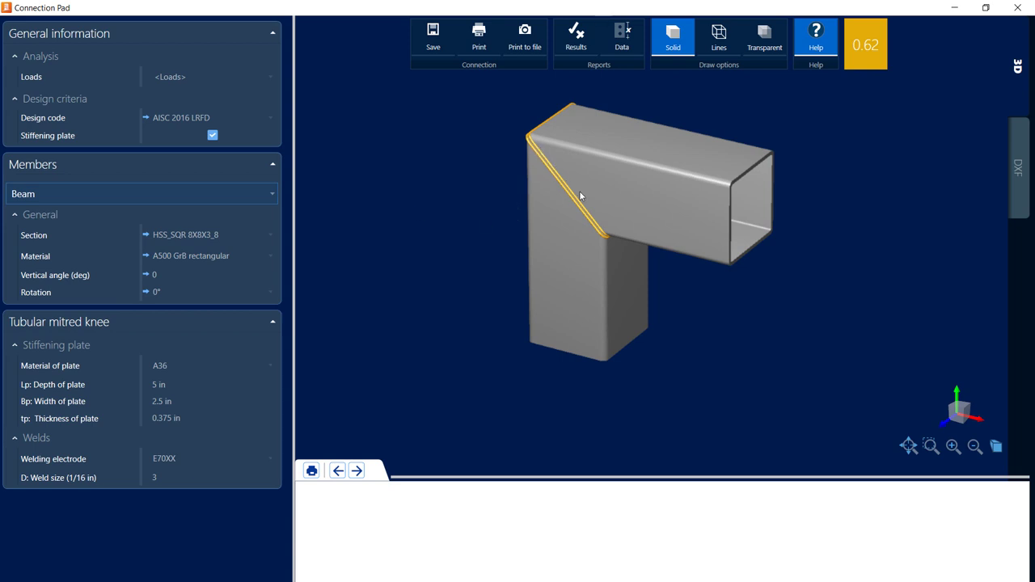
{"action": "left_click", "coordinate": [1024, 204]}
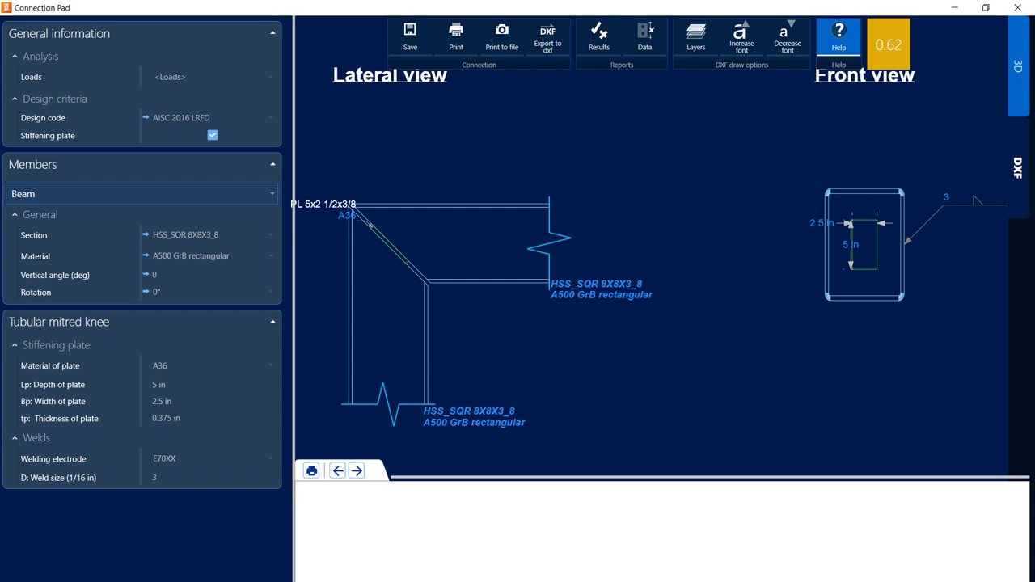
{"action": "left_click", "coordinate": [1018, 83]}
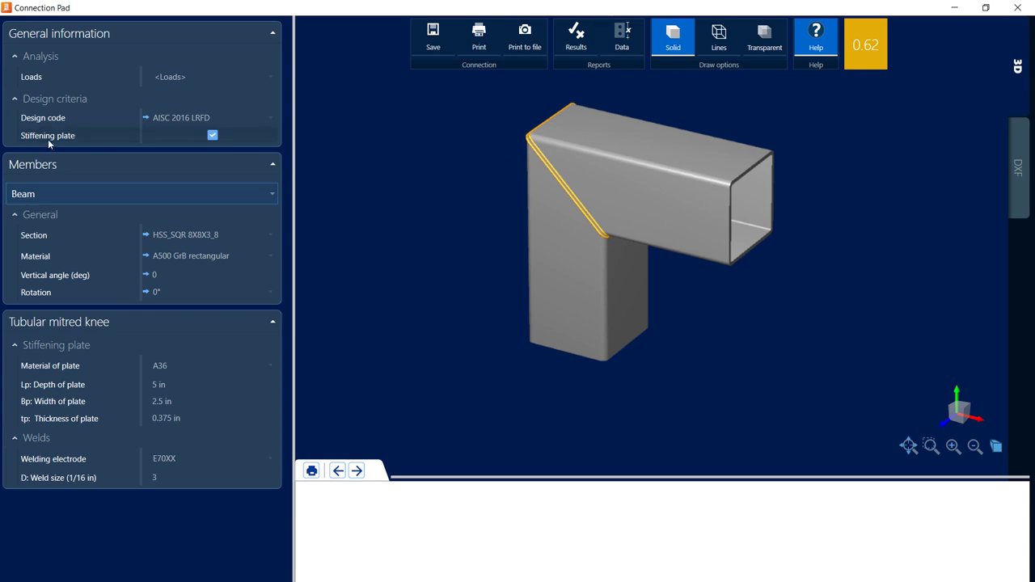
- Remove the stiffening plate so the ratio becomes 0.93, and bring up the results report
{"action": "left_click", "coordinate": [212, 136]}
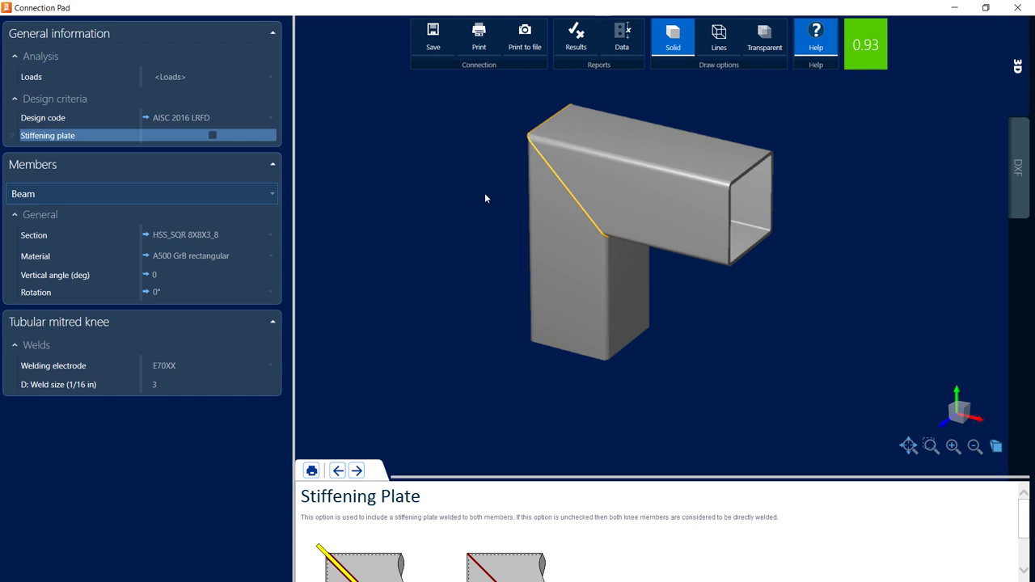
{"action": "left_click", "coordinate": [576, 47]}
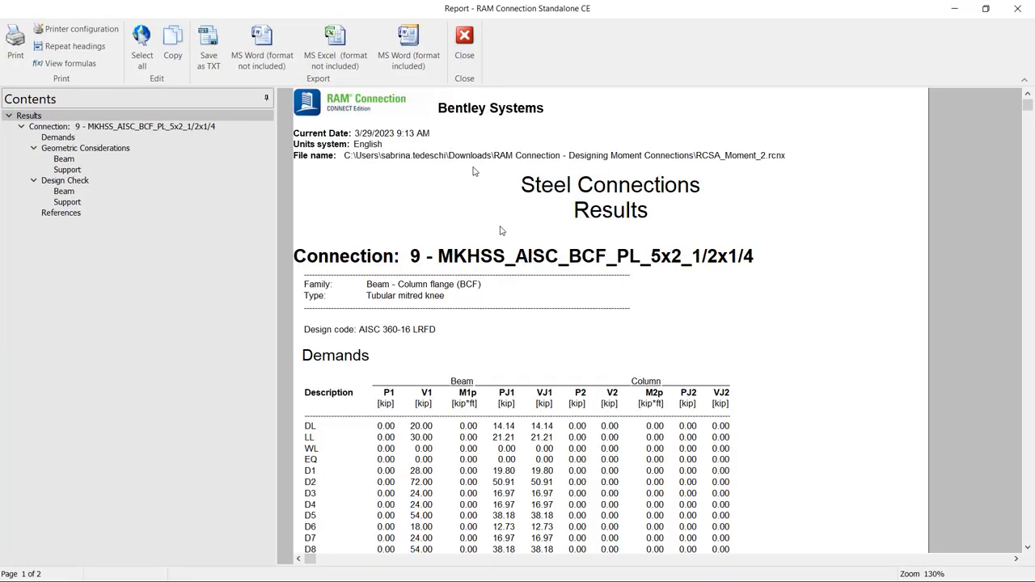
- Check the 0.93 global strength ratio in the design check with formulas shown, then close the report
{"action": "scroll", "coordinate": [500, 304], "scroll_direction": "down", "scroll_amount": 7}
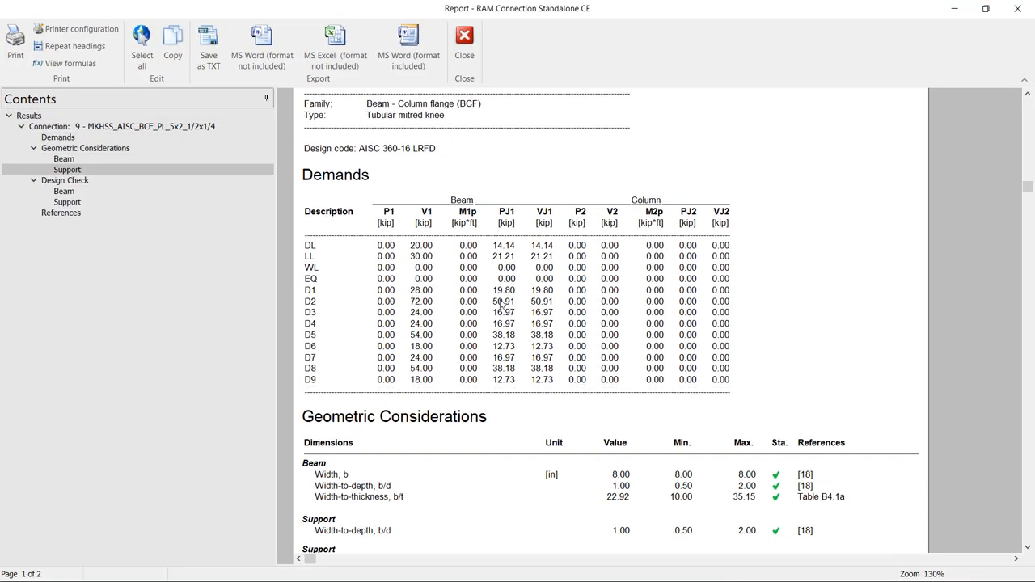
{"action": "scroll", "coordinate": [500, 303], "scroll_direction": "down", "scroll_amount": 3}
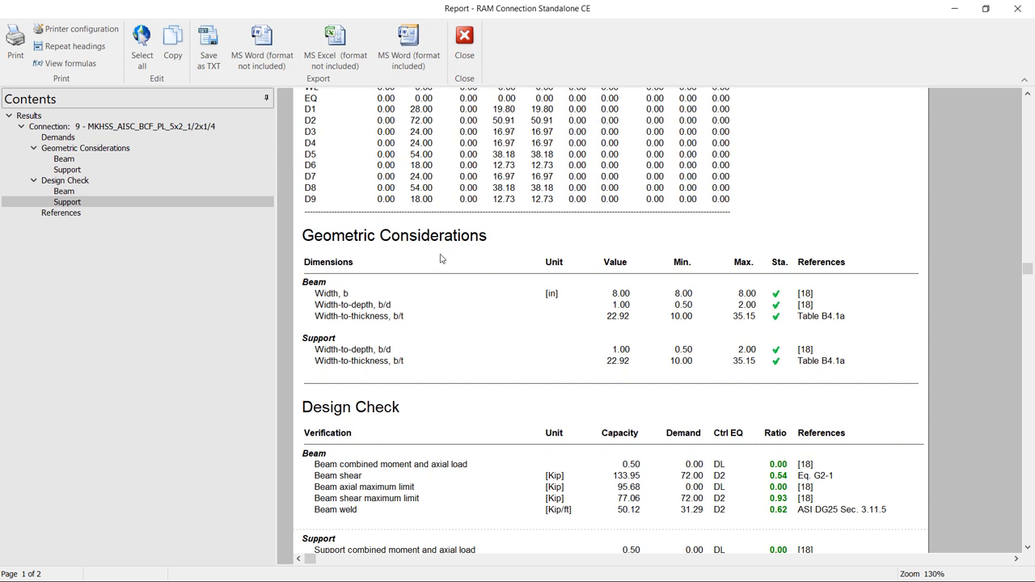
{"action": "scroll", "coordinate": [443, 260], "scroll_direction": "down", "scroll_amount": 1}
{"action": "scroll", "coordinate": [442, 260], "scroll_direction": "down", "scroll_amount": 5}
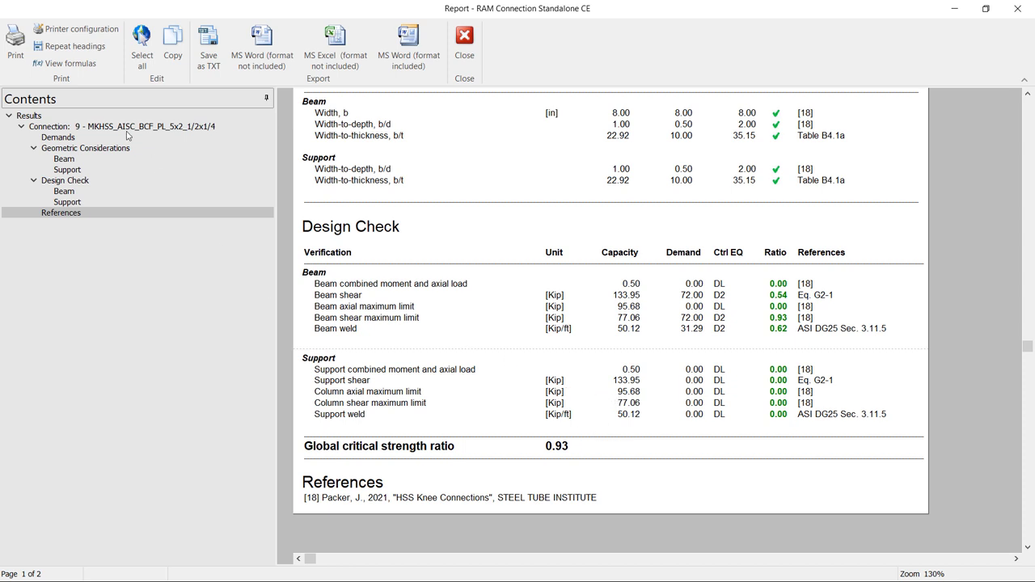
{"action": "left_click", "coordinate": [77, 68]}
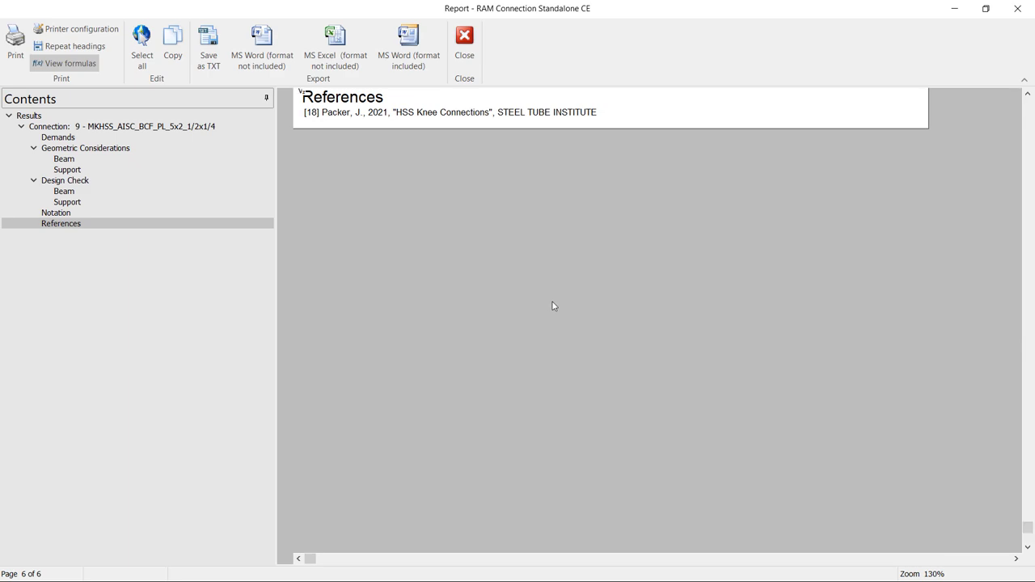
{"action": "scroll", "coordinate": [553, 306], "scroll_direction": "up", "scroll_amount": 10}
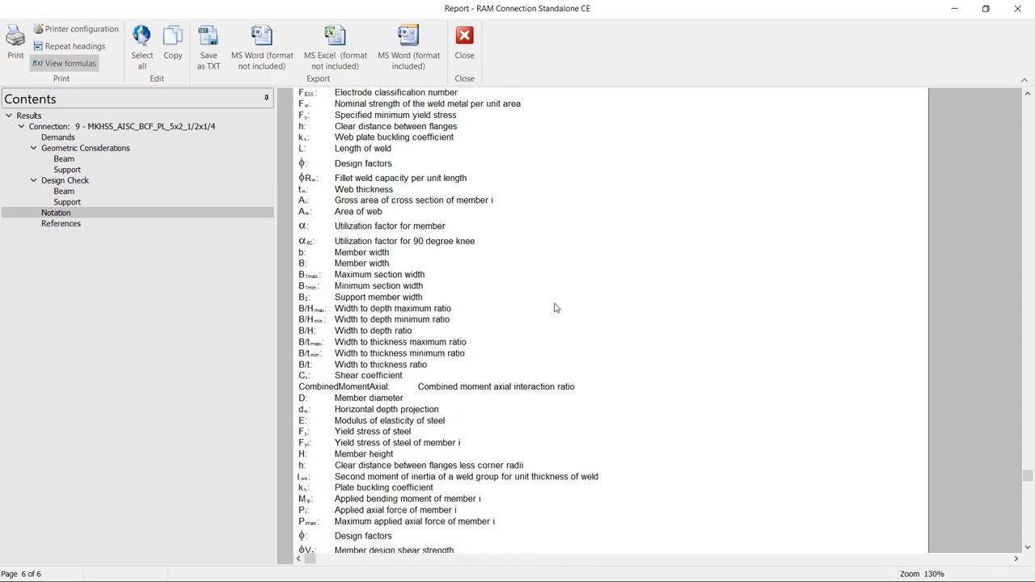
{"action": "scroll", "coordinate": [555, 307], "scroll_direction": "up", "scroll_amount": 10}
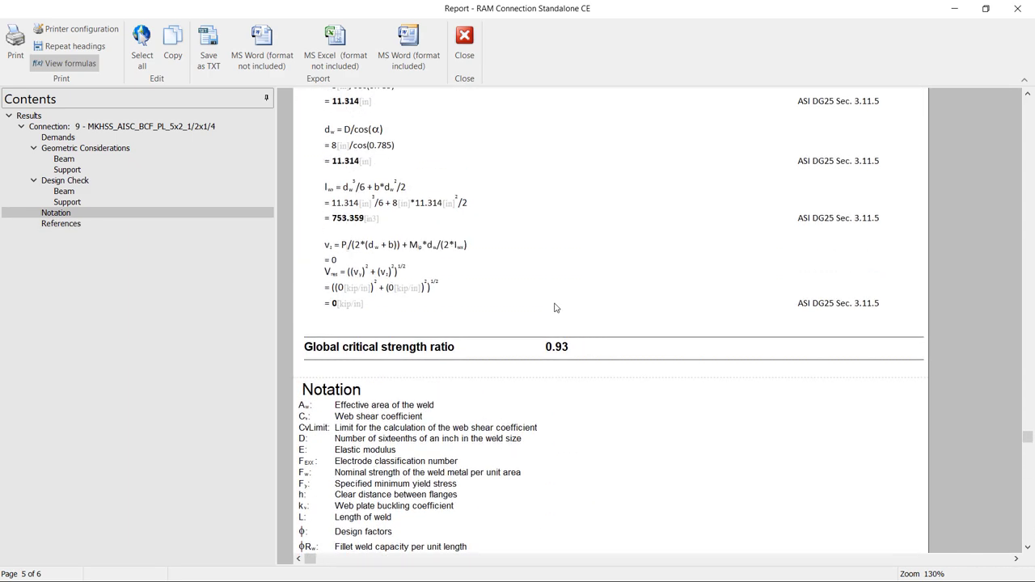
{"action": "scroll", "coordinate": [555, 307], "scroll_direction": "up", "scroll_amount": 10}
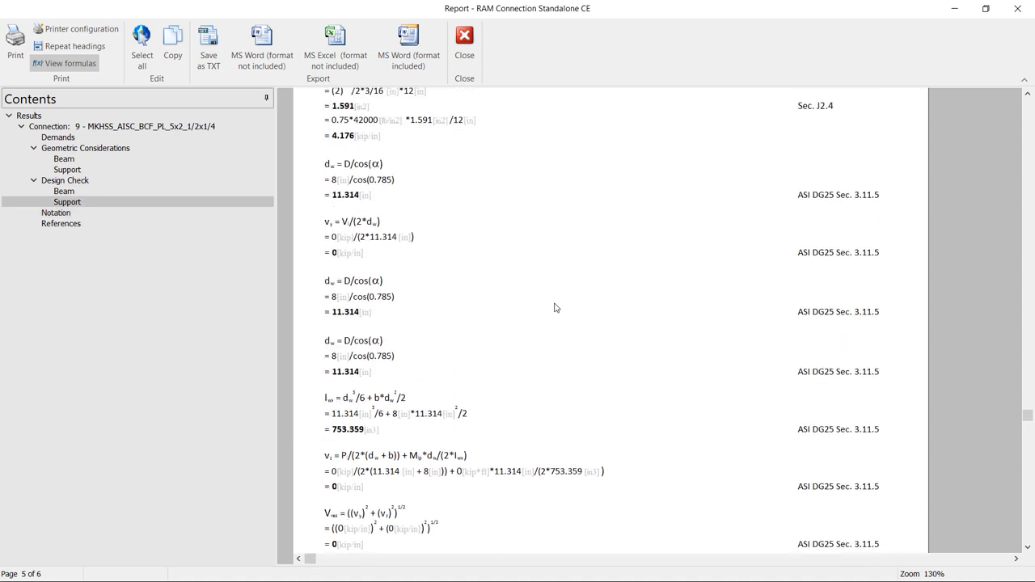
{"action": "scroll", "coordinate": [554, 307], "scroll_direction": "up", "scroll_amount": 5}
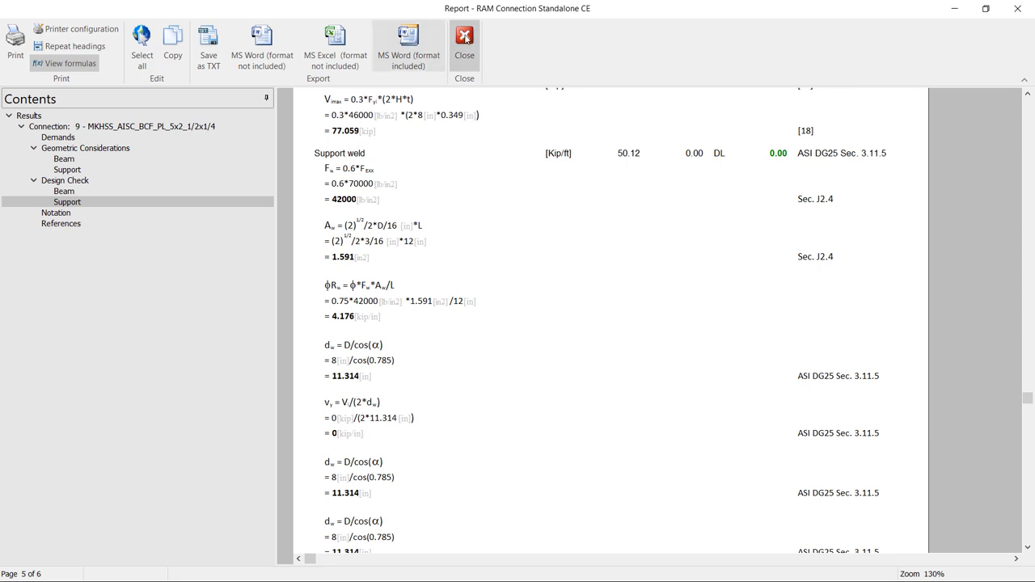
{"action": "left_click", "coordinate": [465, 36]}
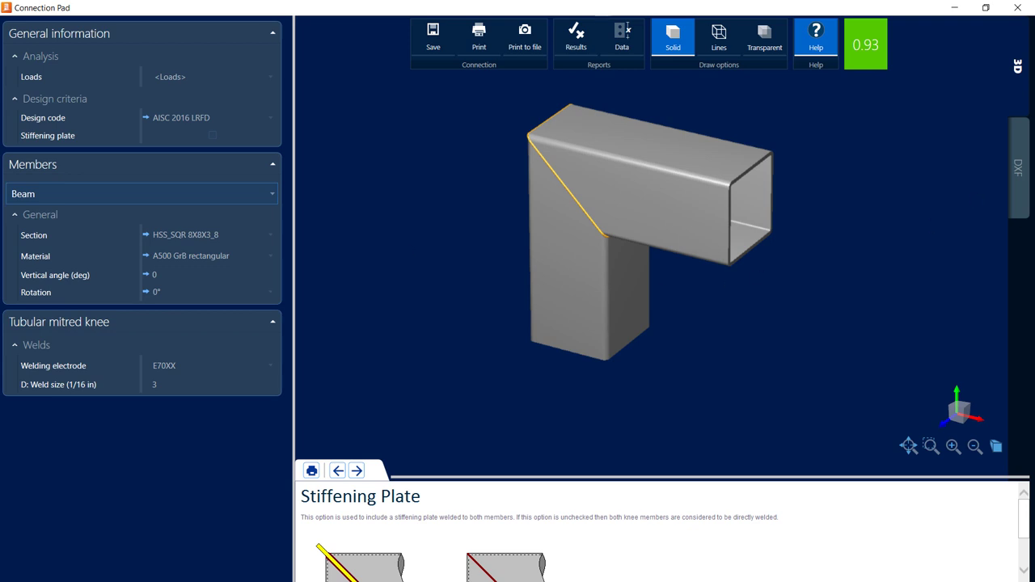
- View the unstiffened knee's DXF drawing, then close the Connection Pad to return to the joints list
{"action": "left_click", "coordinate": [1019, 170]}
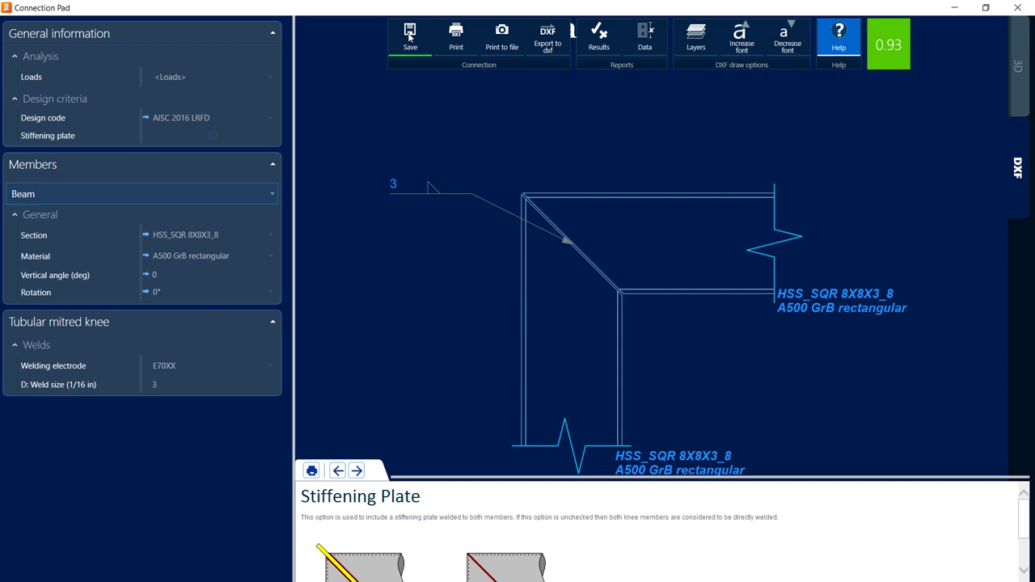
{"action": "left_click", "coordinate": [1018, 7]}
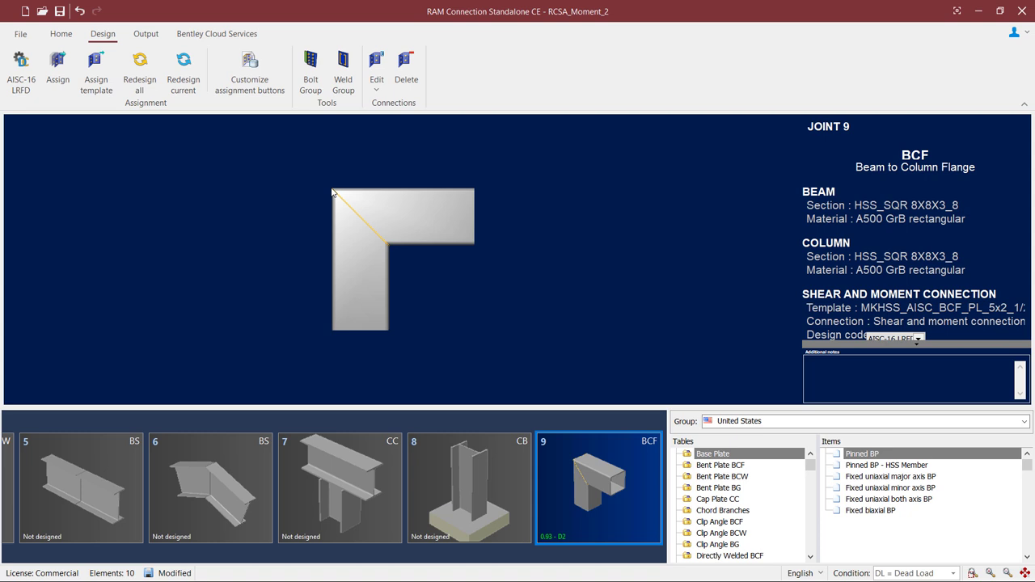